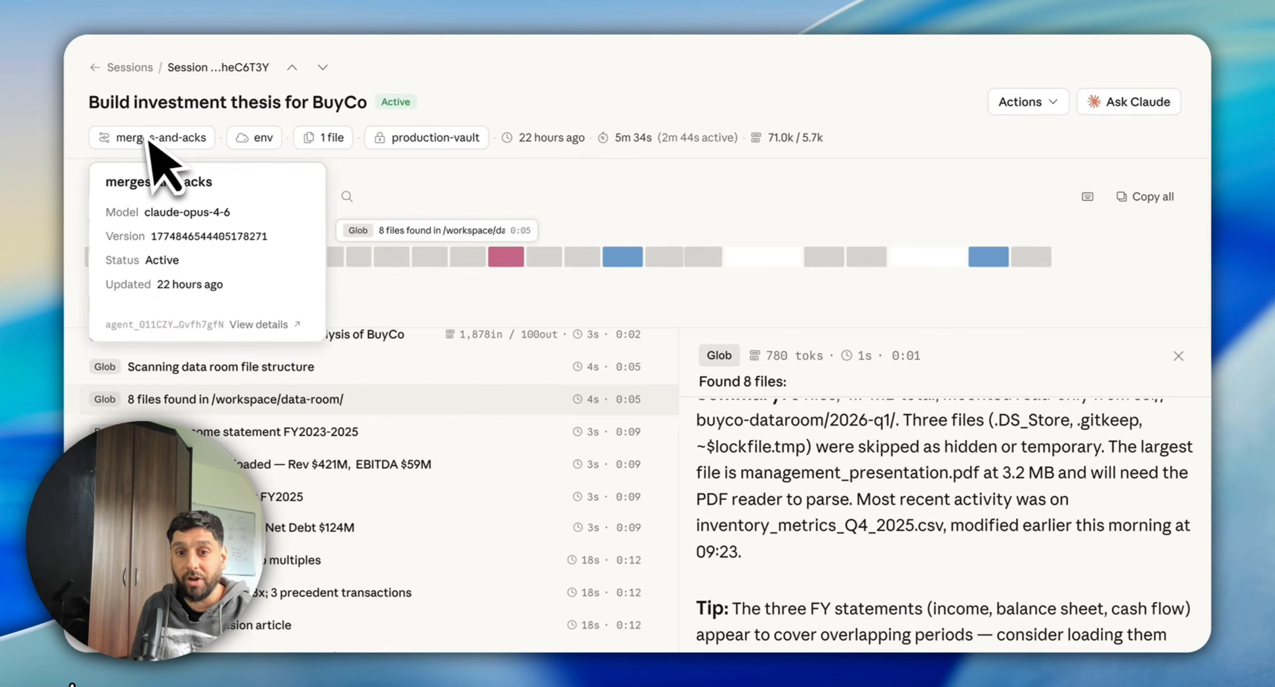
Open the Get started with Claude Managed Agents documentation and review its core concepts and prerequisites
{"action": "left_click", "coordinate": [152, 138]}
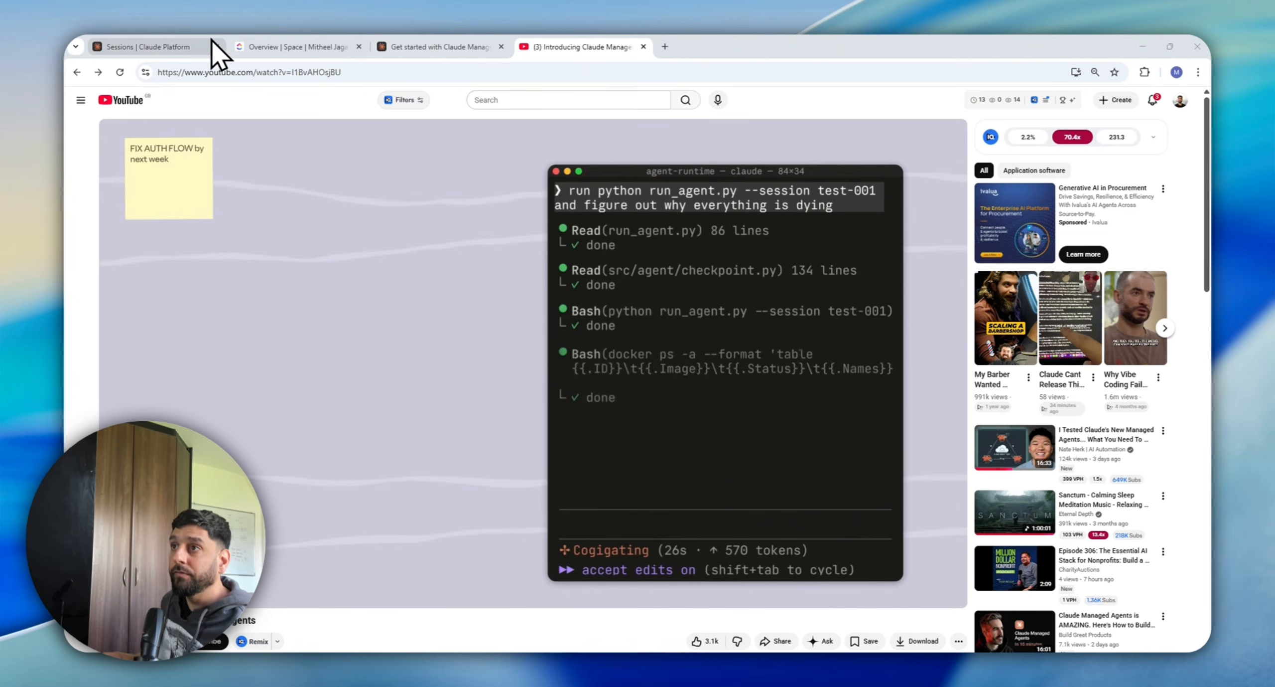
{"action": "left_click", "coordinate": [169, 40]}
{"action": "left_click", "coordinate": [453, 35]}
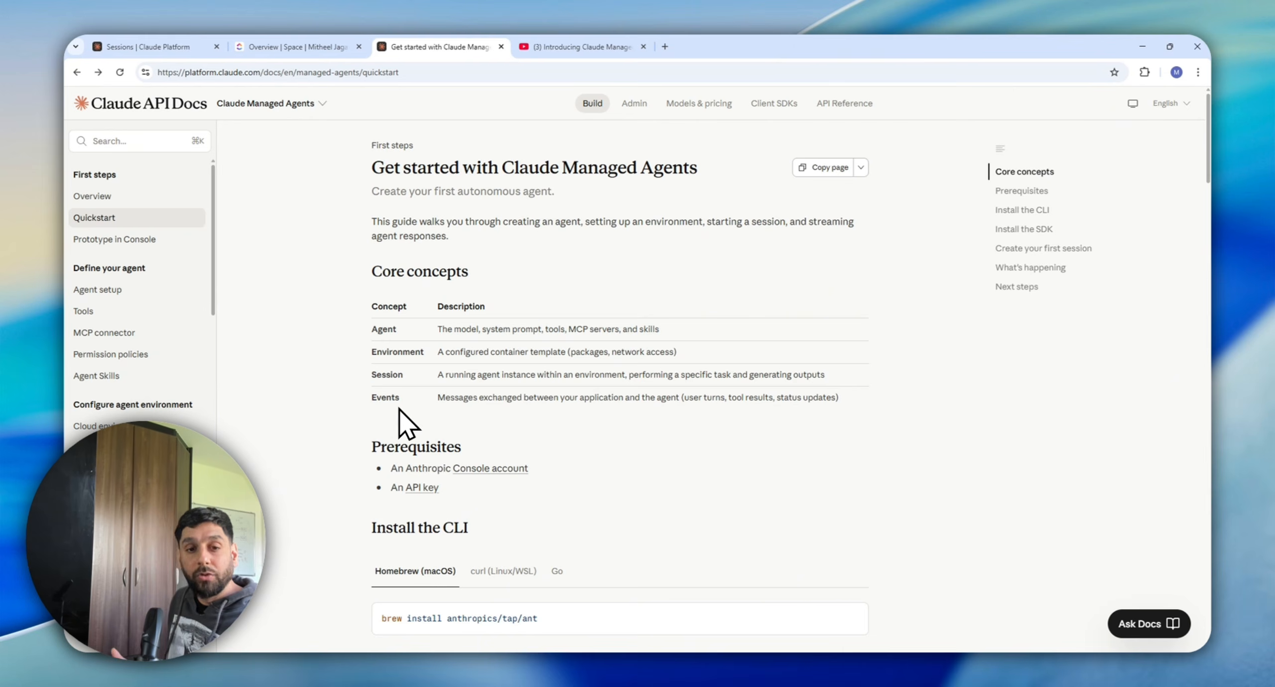
{"action": "scroll", "coordinate": [399, 407], "scroll_direction": "down", "scroll_amount": 2}
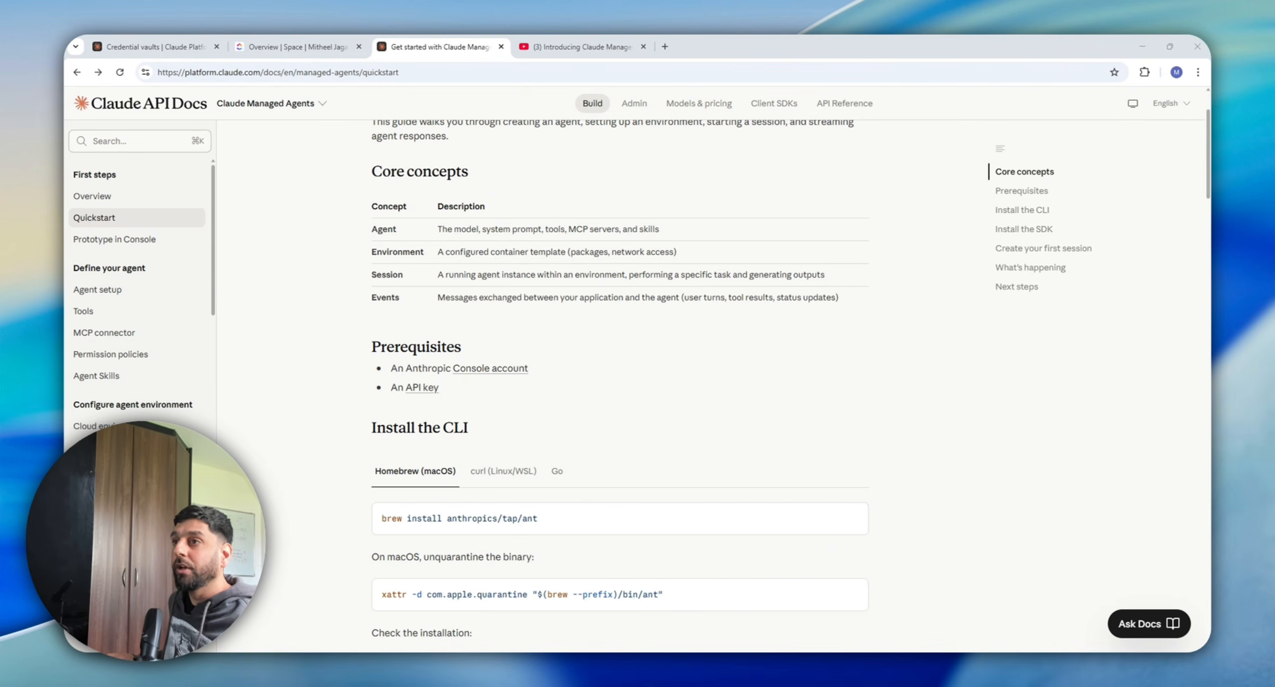
Search the documentation for "cost" and open the Pricing page
{"action": "left_click", "coordinate": [139, 141]}
{"action": "type", "text": "cost"}
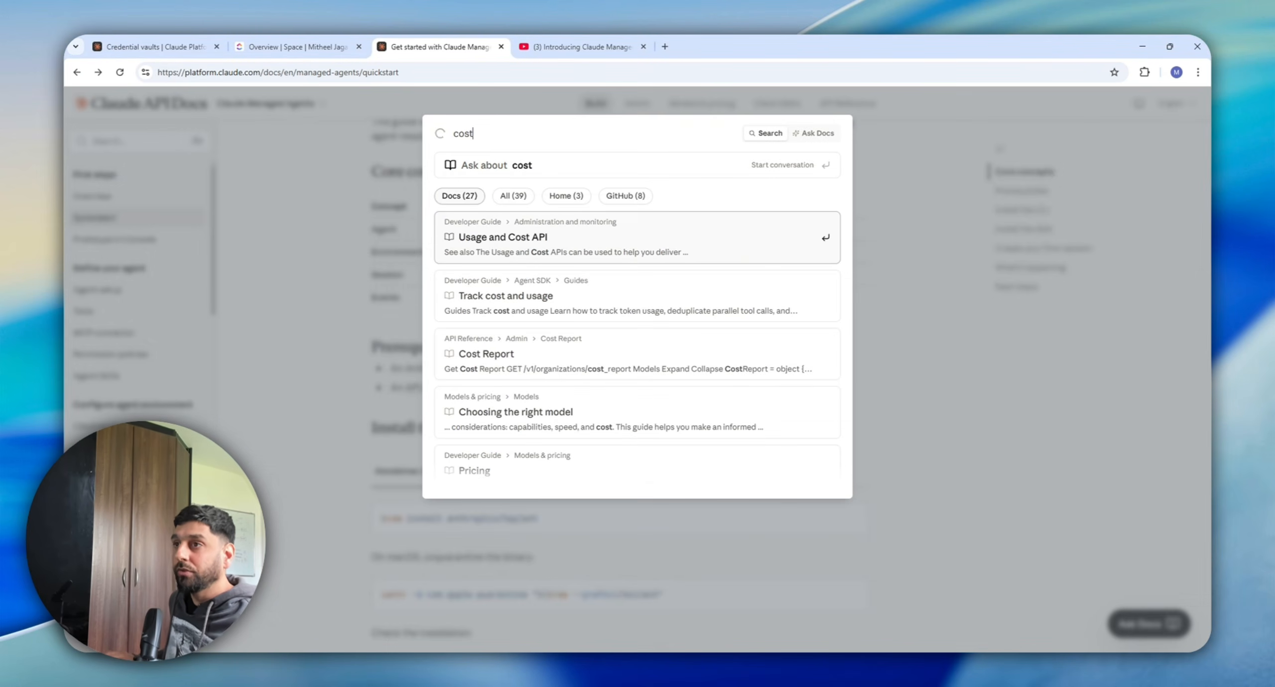
{"action": "type", "text": "cost"}
{"action": "key", "text": "BackSpace"}
{"action": "key", "text": "BackSpace"}
{"action": "key", "text": "BackSpace"}
{"action": "key", "text": "BackSpace"}
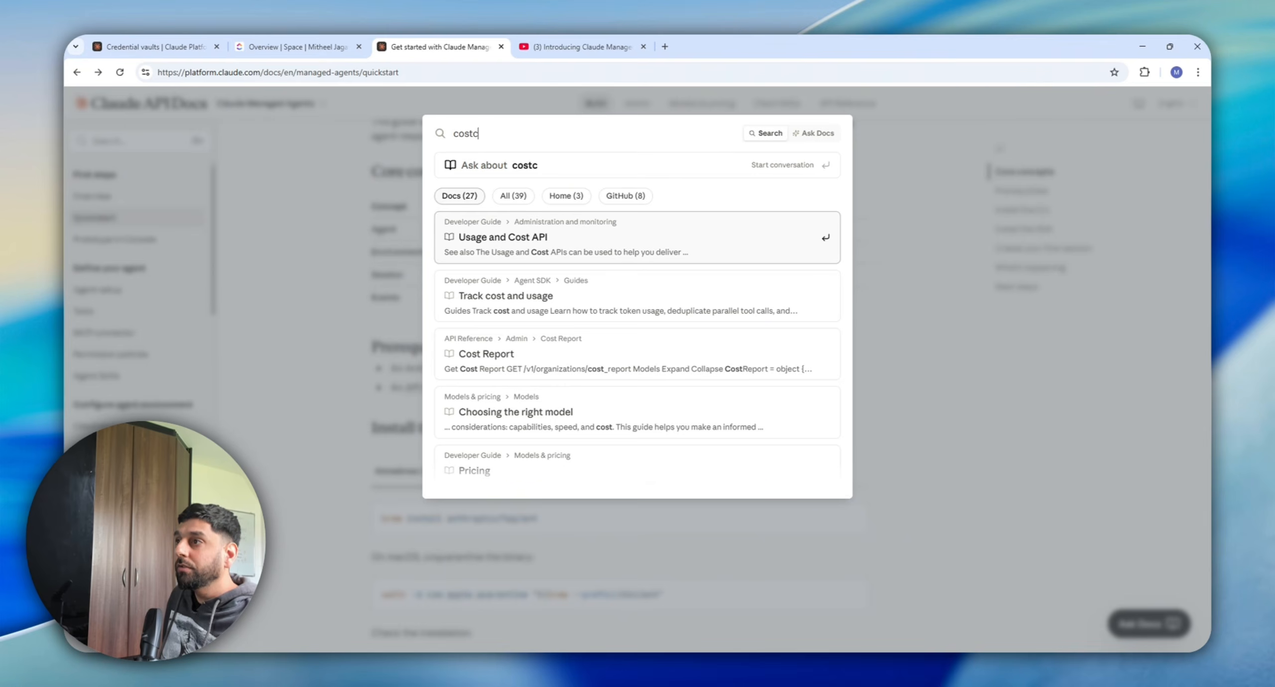
{"action": "left_click", "coordinate": [475, 470]}
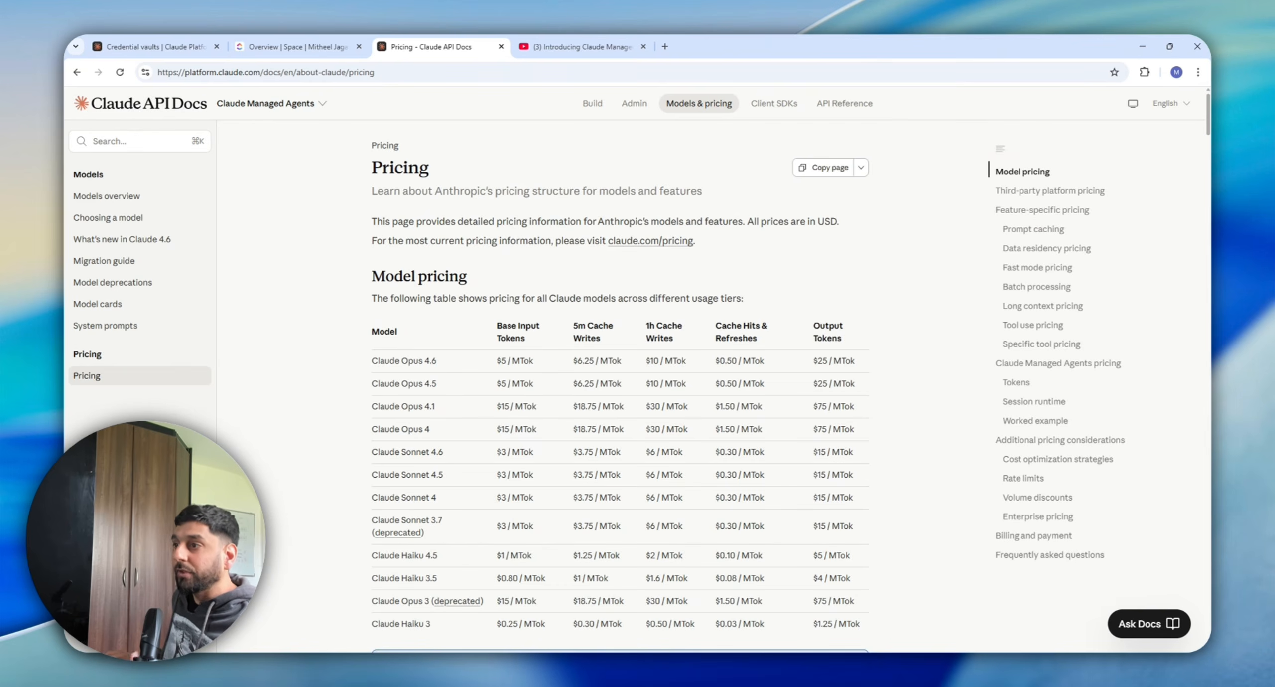
Examine the model pricing and the session runtime rate for Claude Managed Agents on the Pricing page
{"action": "scroll", "coordinate": [620, 388], "scroll_direction": "down", "scroll_amount": 2}
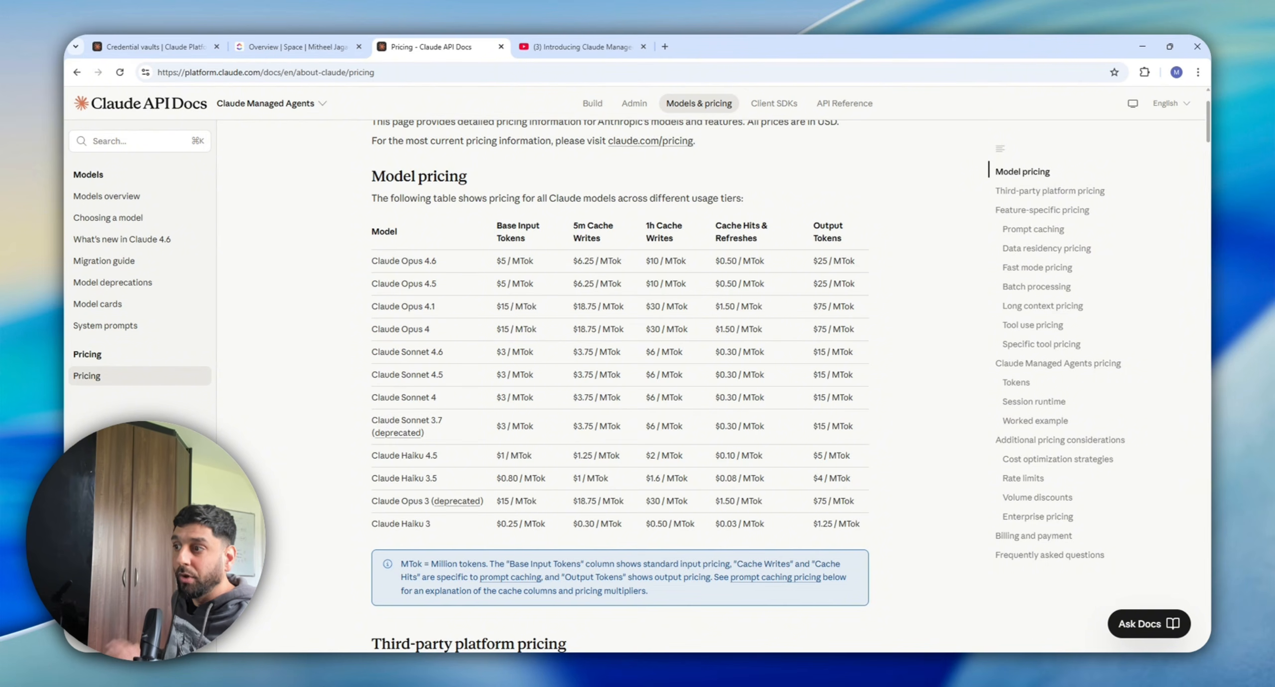
{"action": "scroll", "coordinate": [621, 389], "scroll_direction": "down", "scroll_amount": 10}
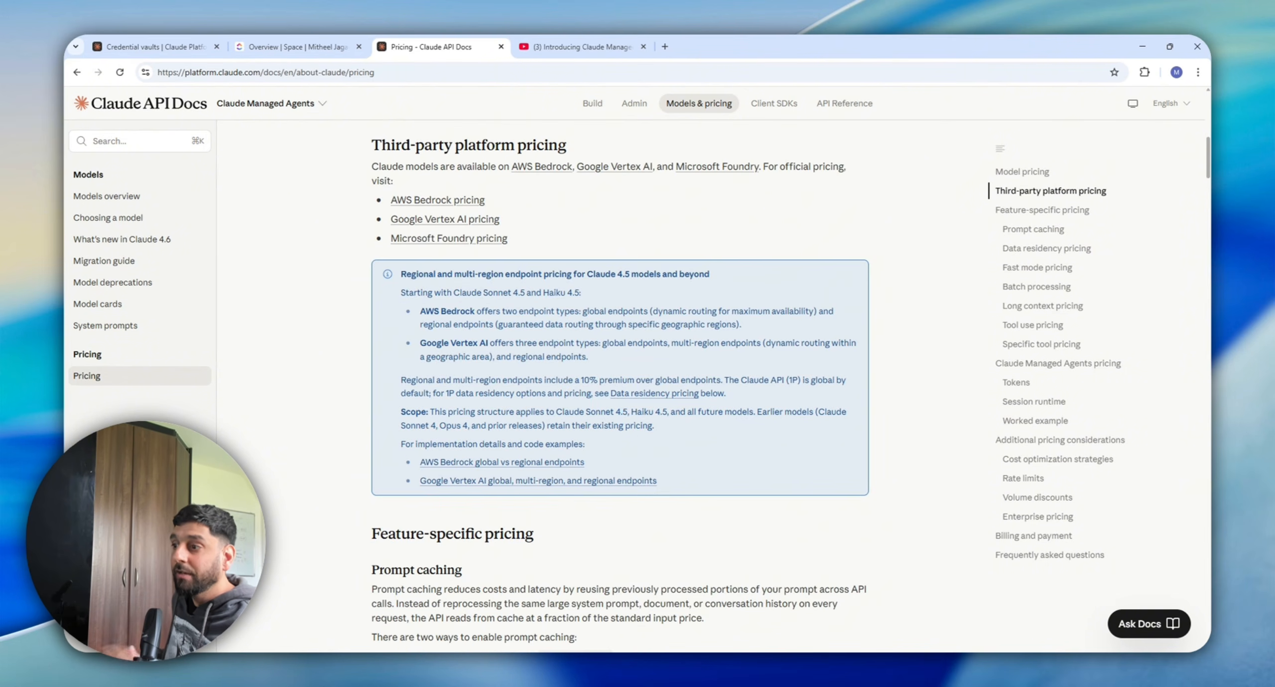
{"action": "scroll", "coordinate": [620, 389], "scroll_direction": "down", "scroll_amount": 20}
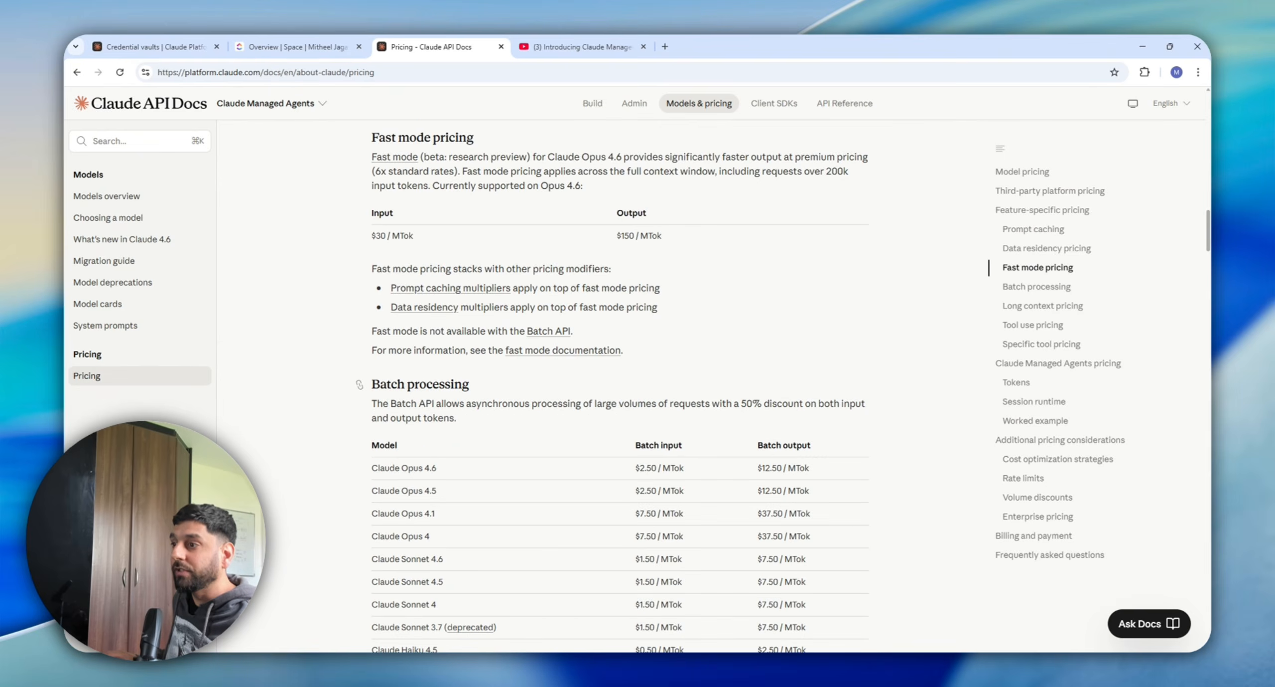
{"action": "scroll", "coordinate": [620, 388], "scroll_direction": "up", "scroll_amount": 20}
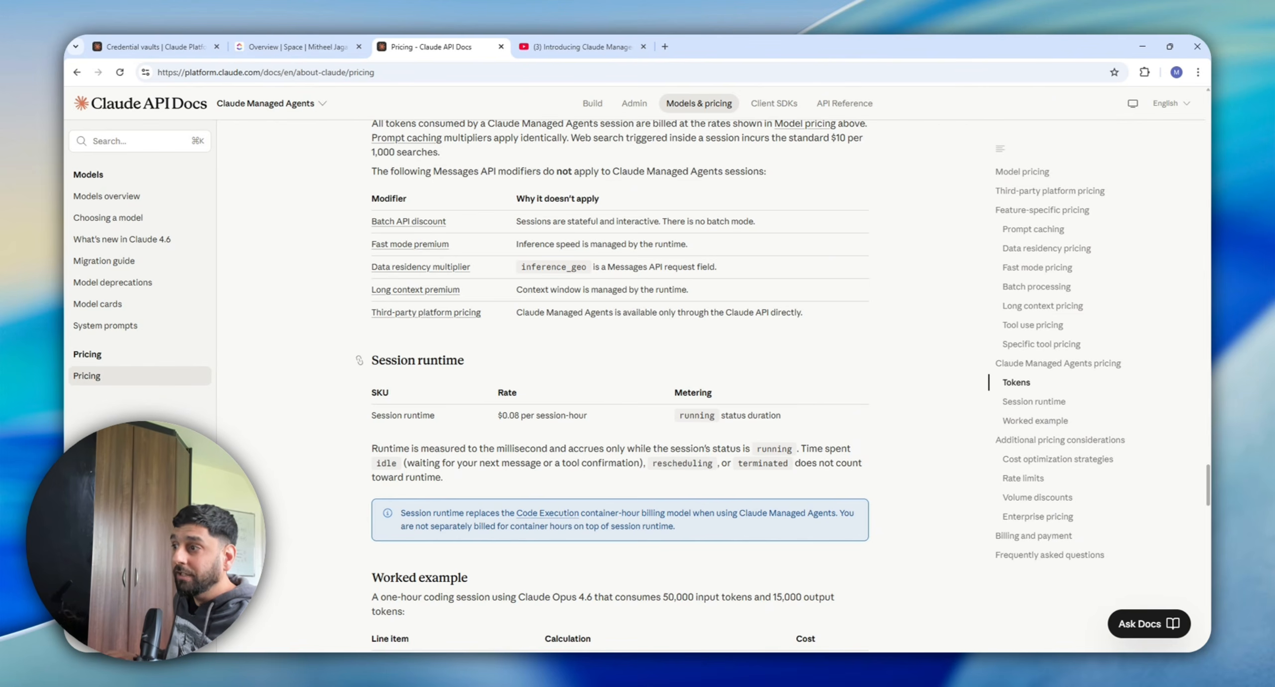
{"action": "left_click_drag", "start_coordinate": [498, 415], "coordinate": [536, 415]}
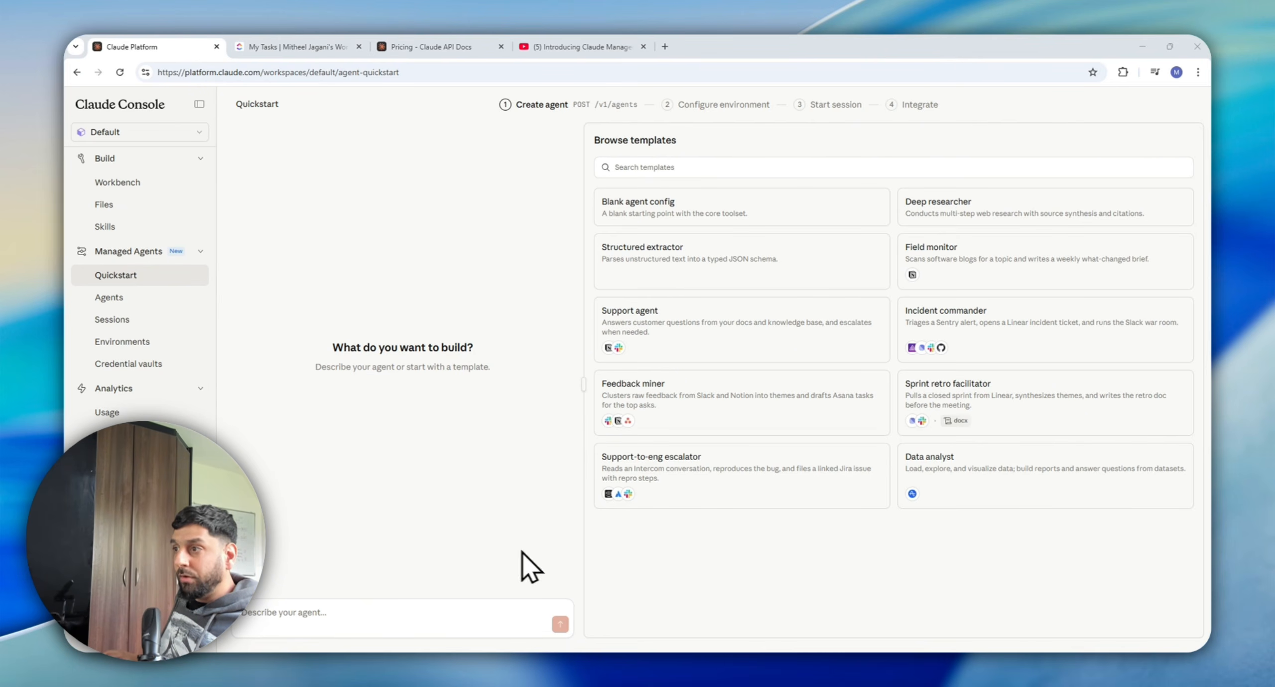
Create an agent from a description to read sales scripts, extract tasks or action items, and create them in ClickUp with descriptions, assignments and deadlines
{"action": "left_click", "coordinate": [385, 605]}
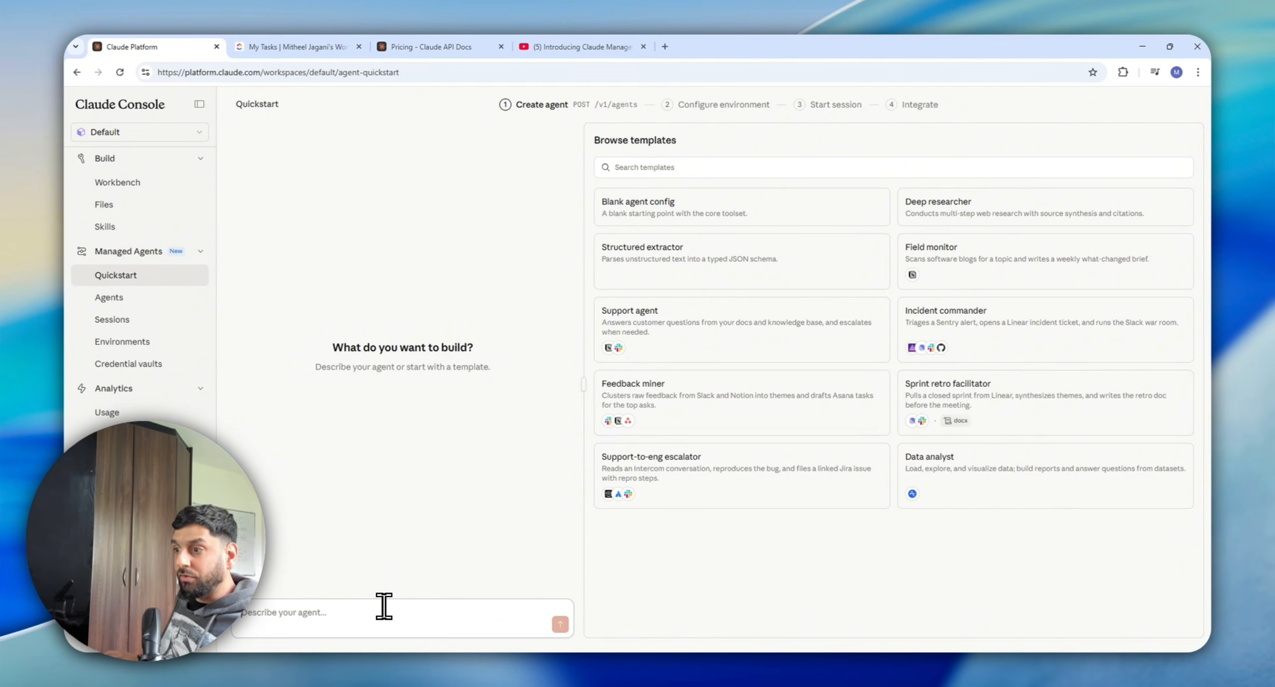
{"action": "key", "text": "ctrl+v"}
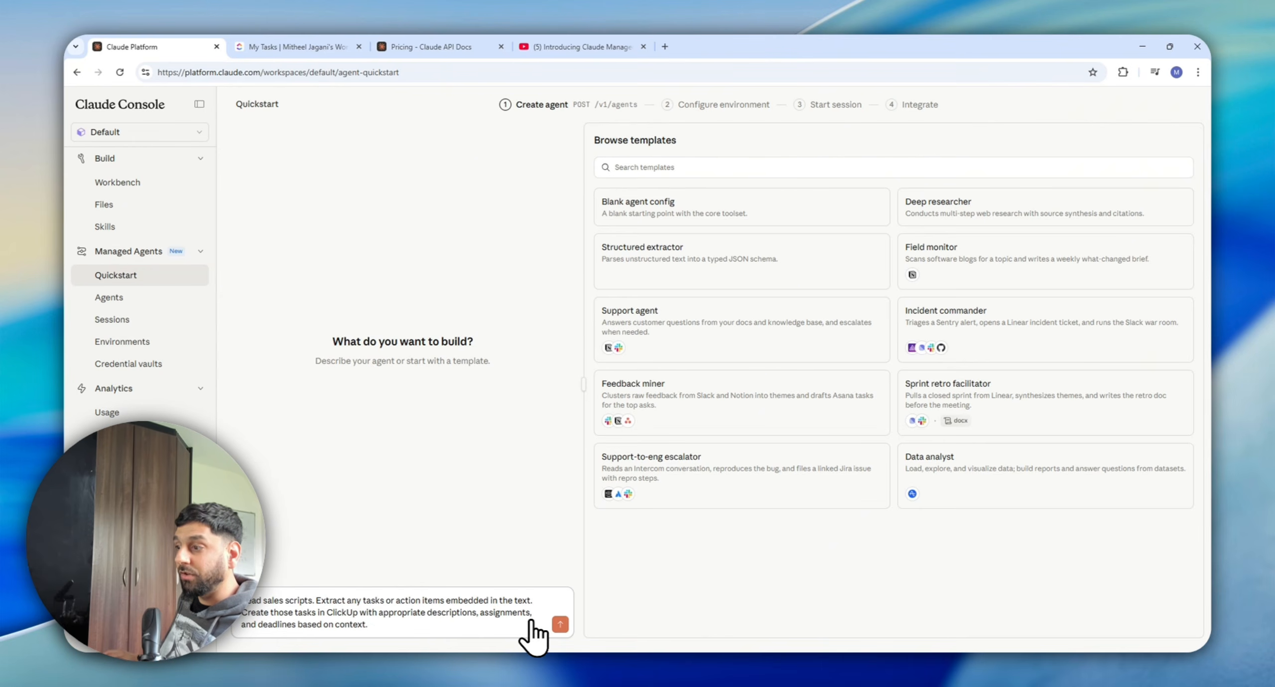
{"action": "left_click", "coordinate": [560, 624]}
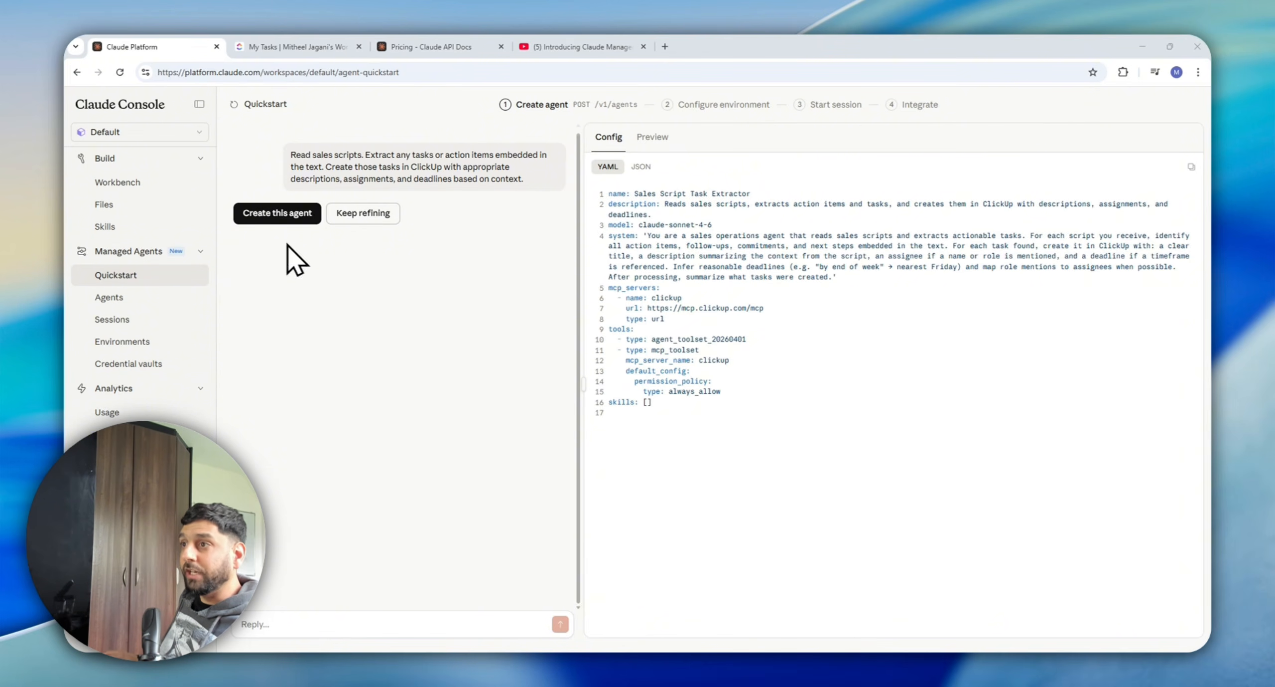
{"action": "left_click", "coordinate": [250, 215]}
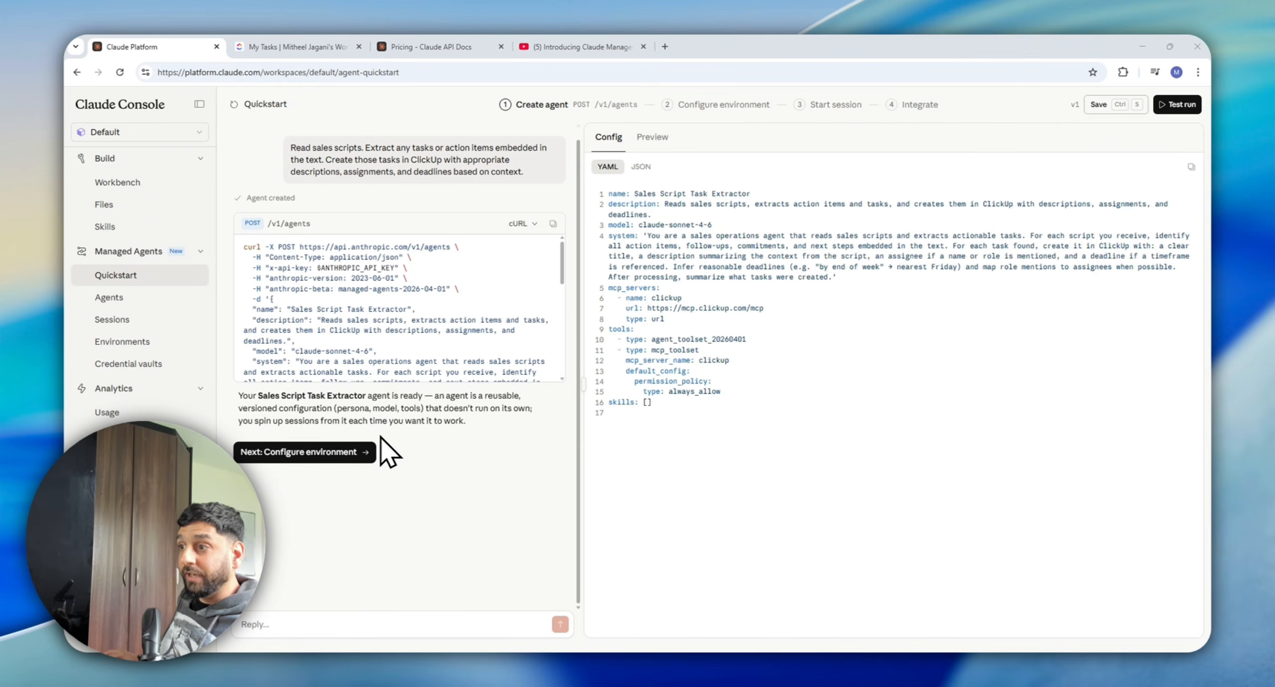
Configure a new environment for the agent with limited (recommended) network access
{"action": "left_click", "coordinate": [325, 461]}
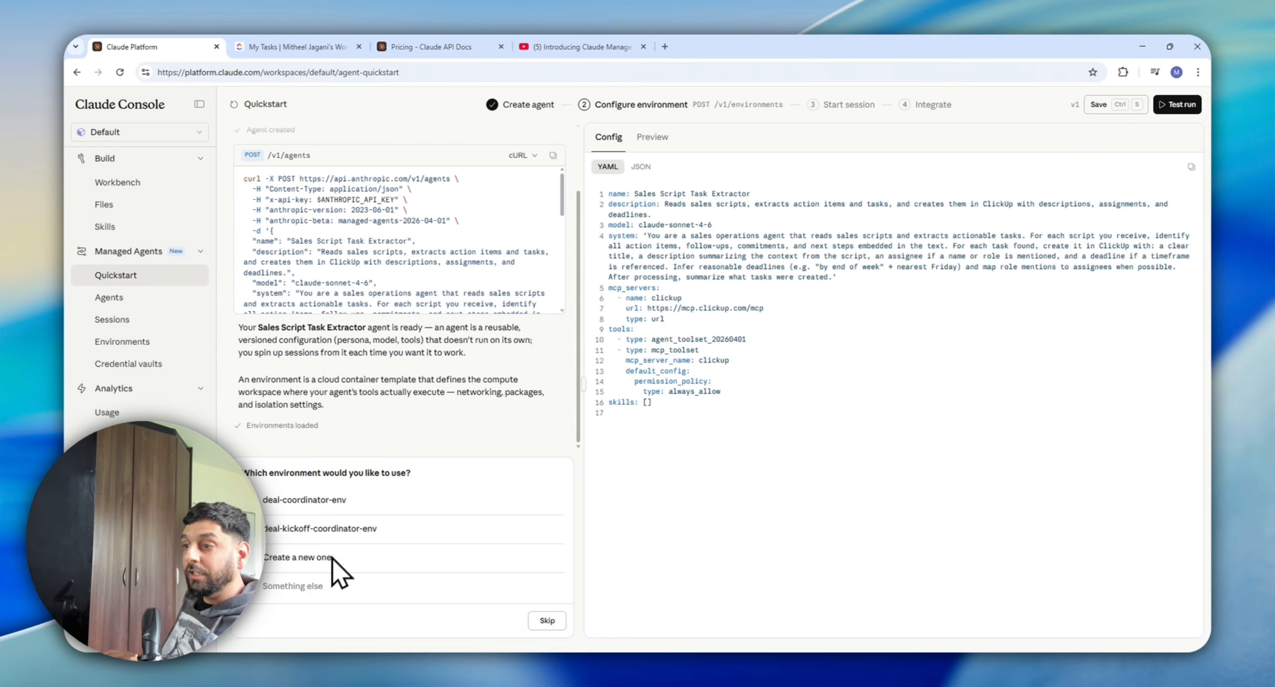
{"action": "left_click", "coordinate": [301, 562]}
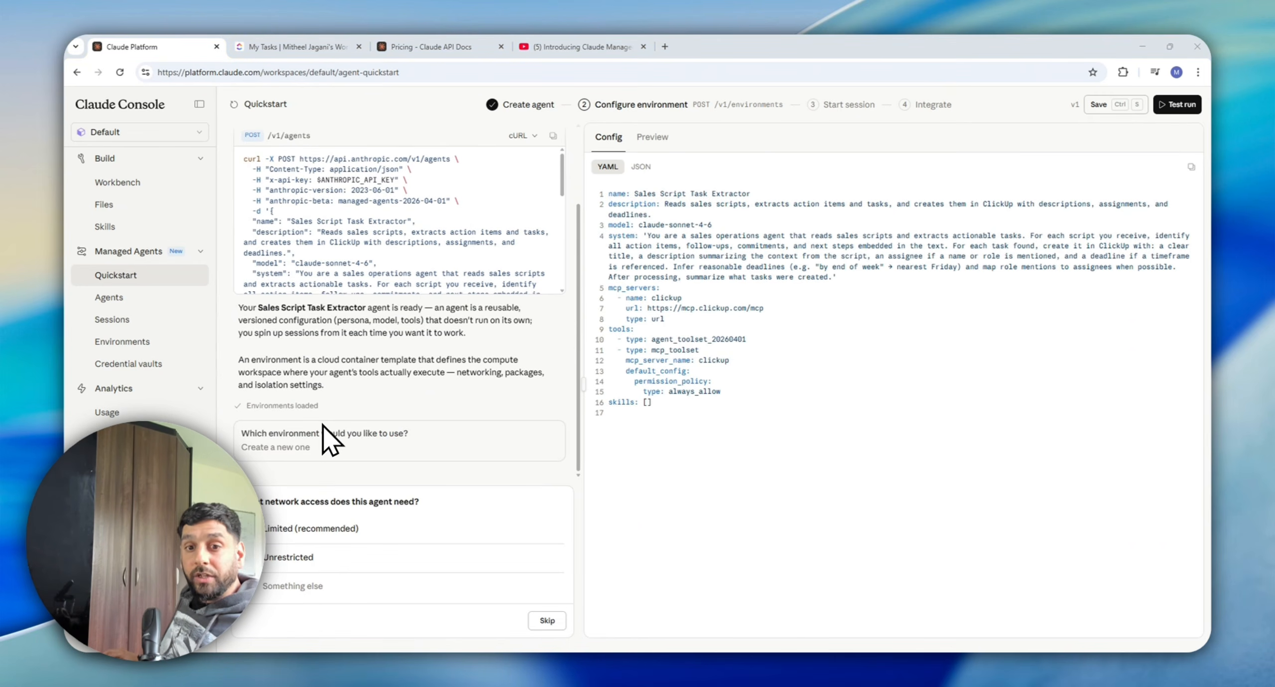
{"action": "left_click", "coordinate": [342, 543]}
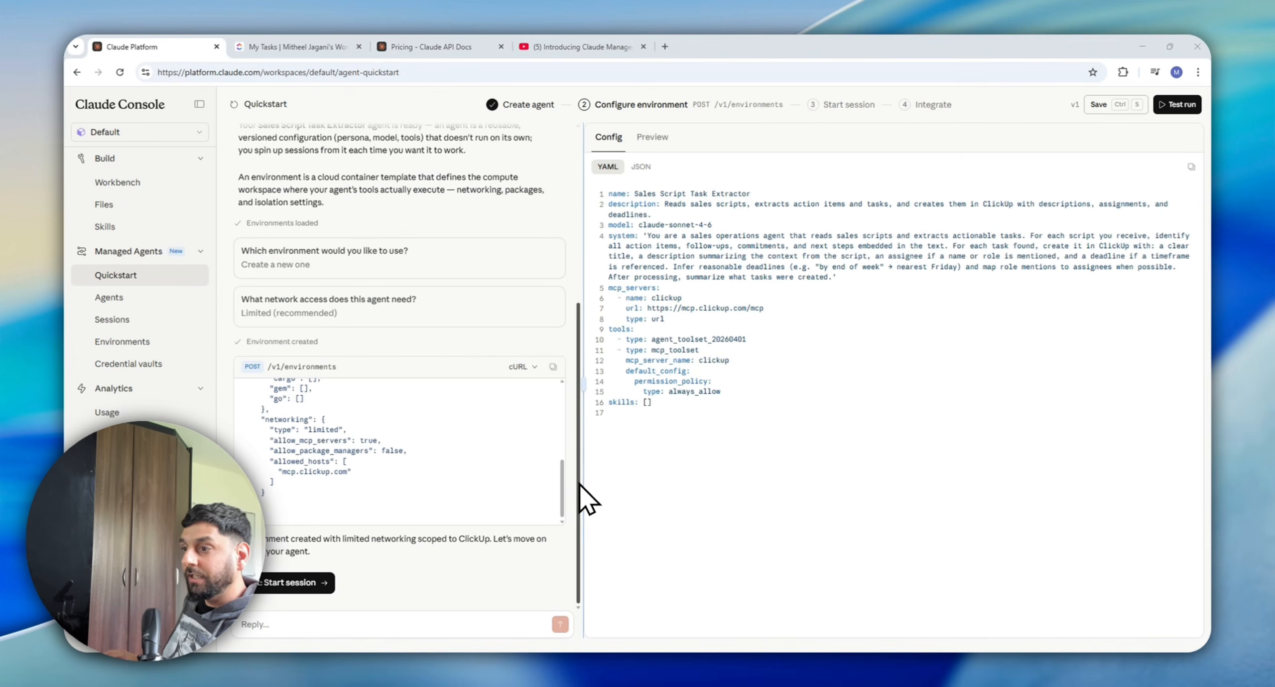
Proceed to session setup and authorize the Deal Kickoff Coordinator Vault for the agent's ClickUp credentials
{"action": "left_click", "coordinate": [294, 588]}
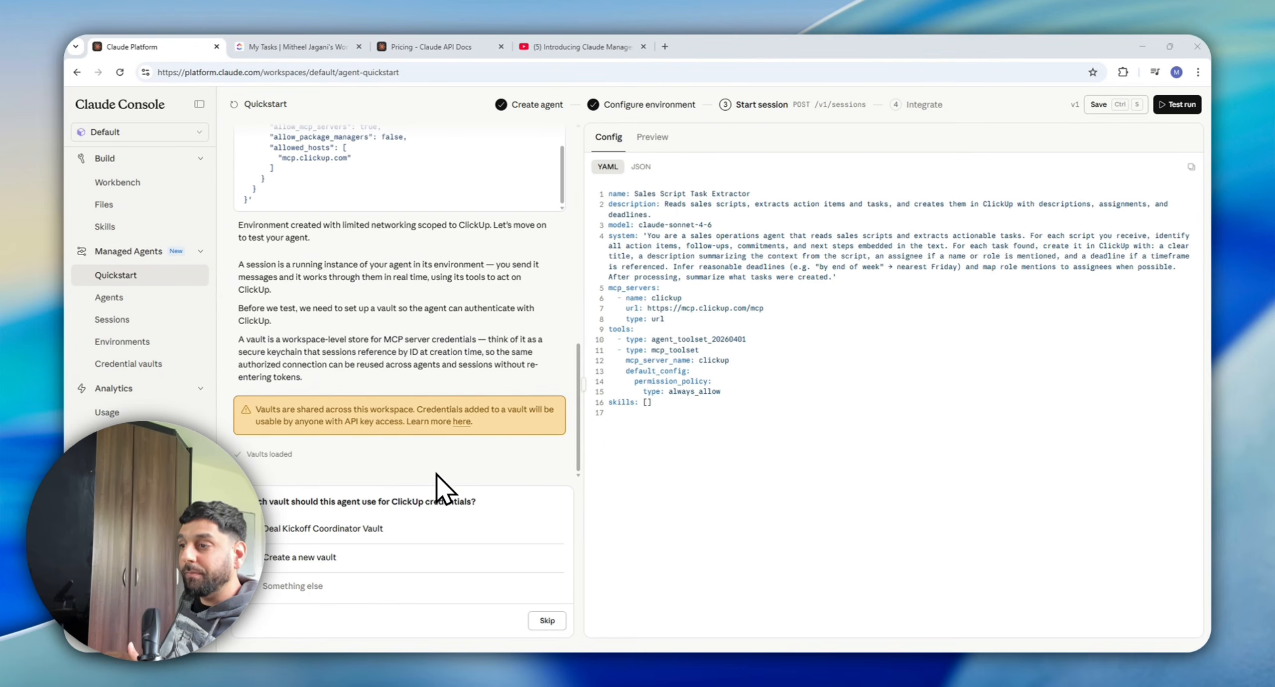
{"action": "left_click", "coordinate": [365, 530]}
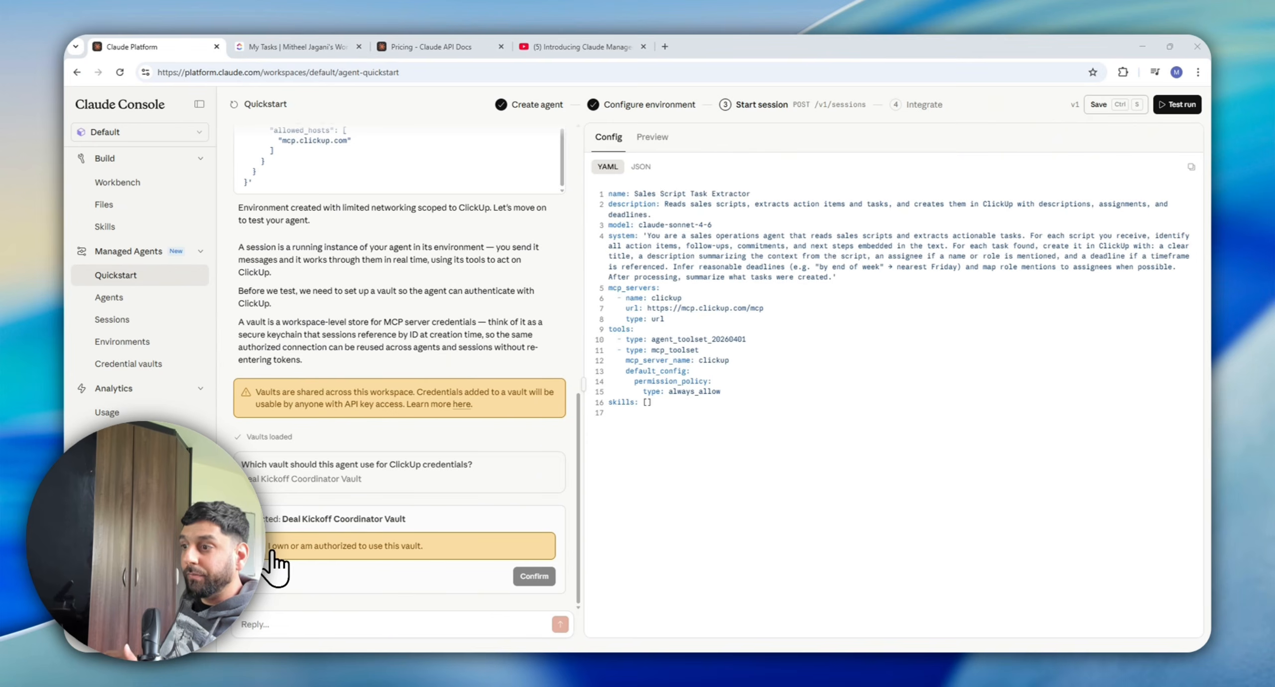
{"action": "left_click", "coordinate": [292, 562]}
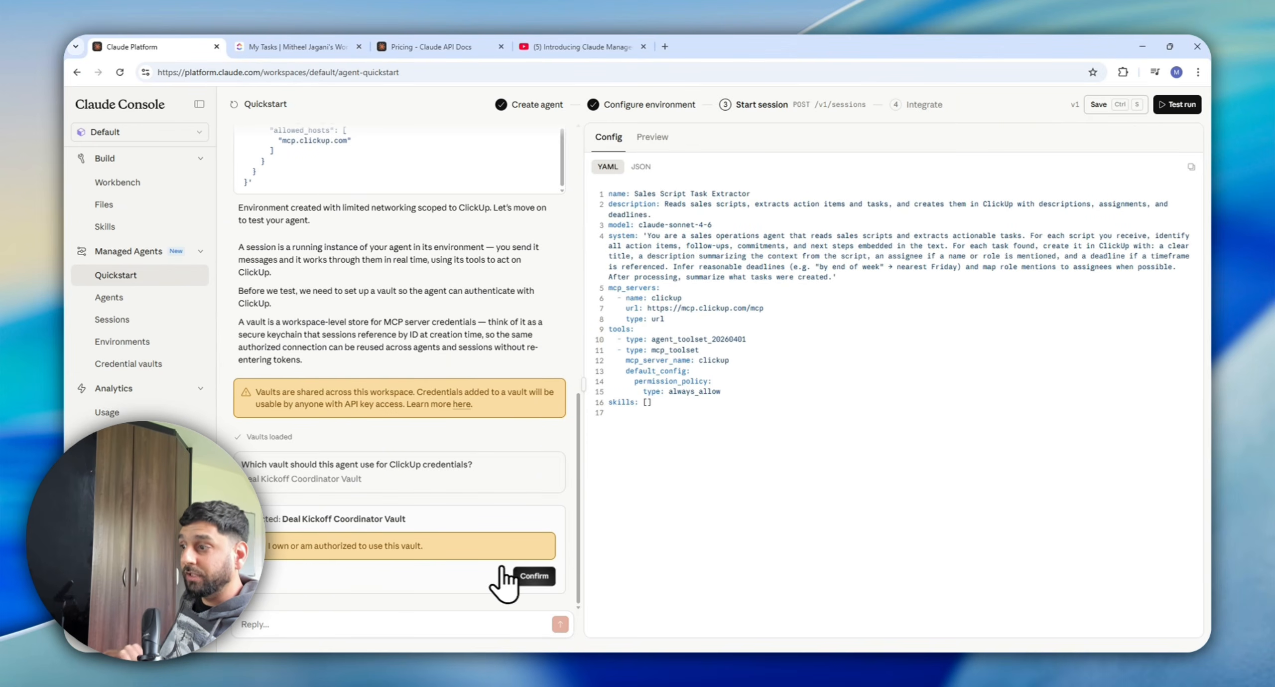
{"action": "left_click", "coordinate": [534, 575]}
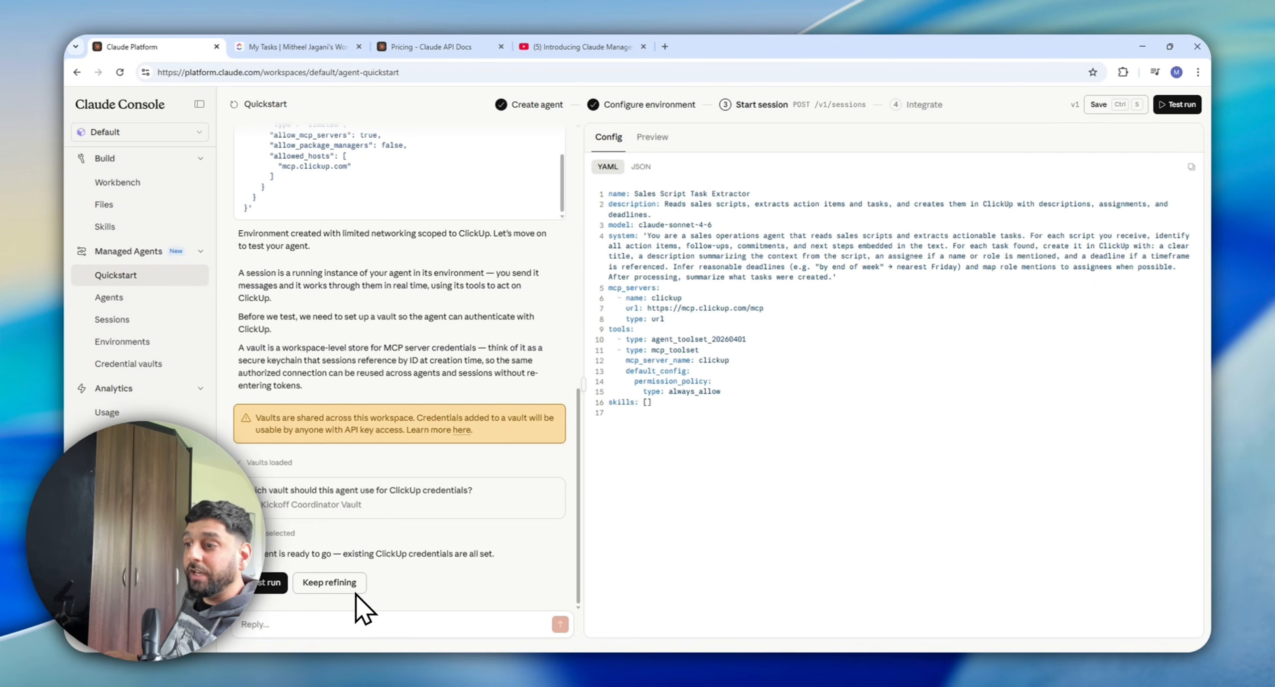
Start a test run and send the agent the full Sales Closure Script (Post-Deal Example)
{"action": "left_click", "coordinate": [272, 583]}
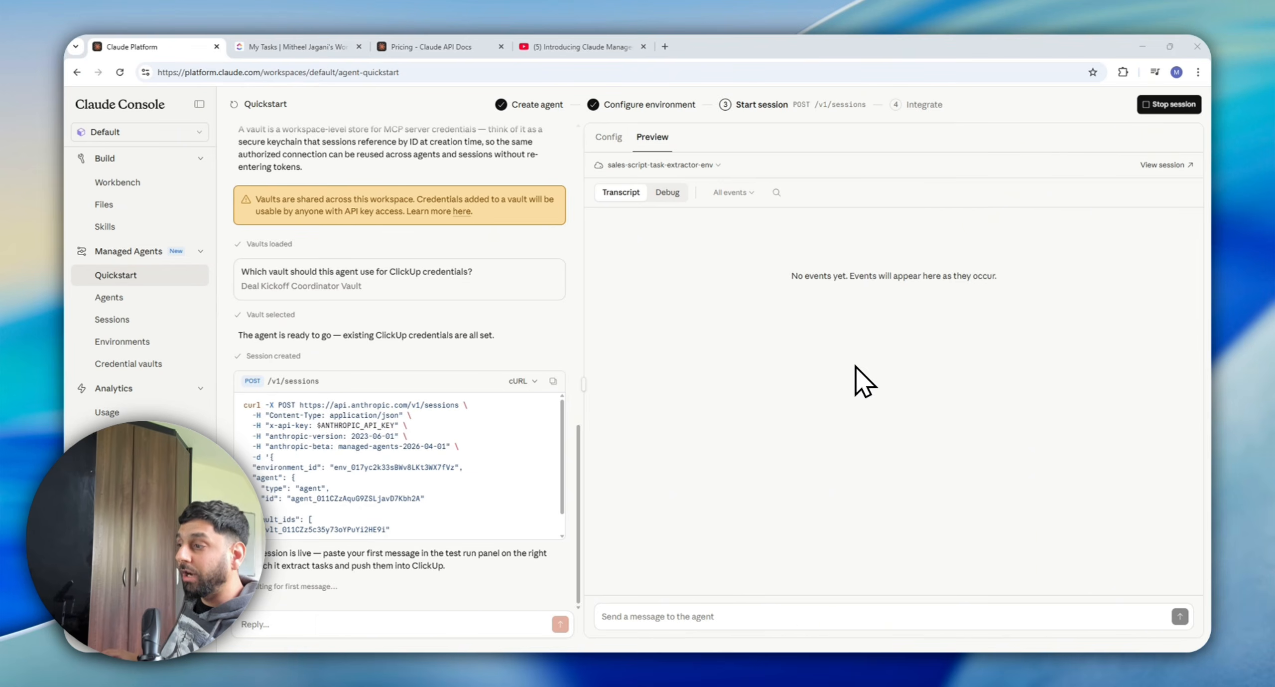
{"action": "left_click", "coordinate": [763, 615]}
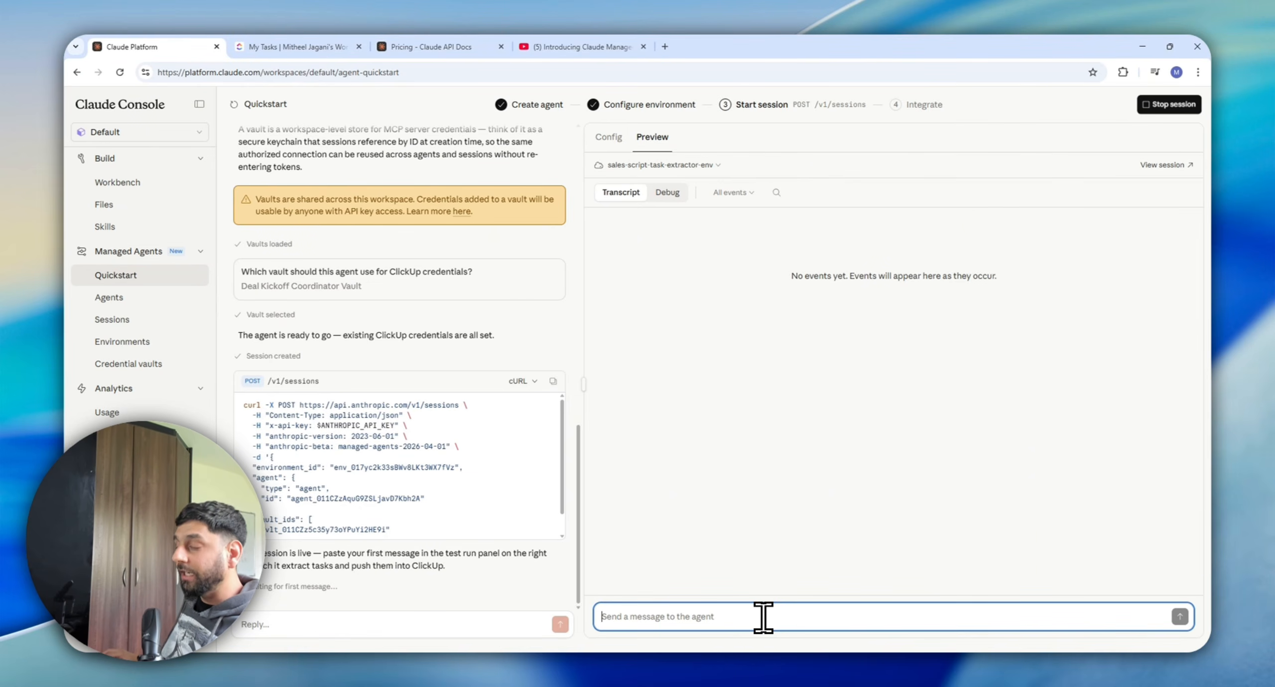
{"action": "key", "text": "ctrl+v"}
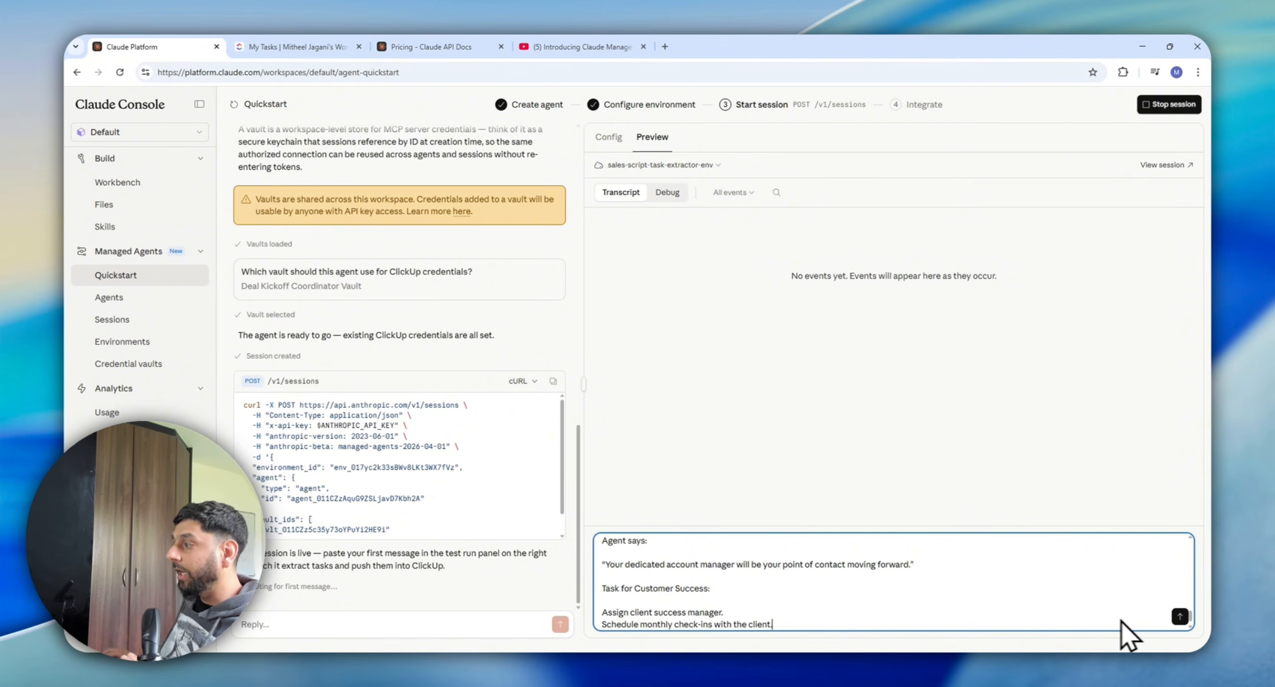
{"action": "left_click", "coordinate": [1180, 616]}
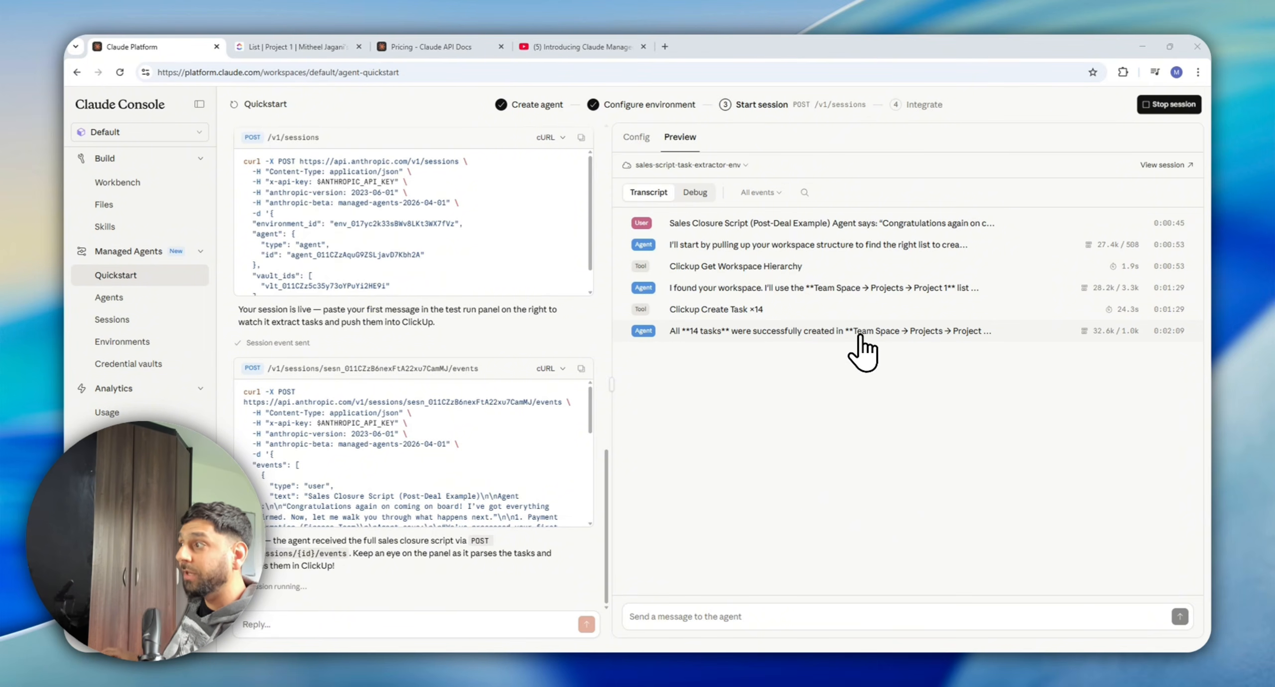
Review the agent's final task summary and check the created tasks in the Project 1 list in ClickUp
{"action": "left_click", "coordinate": [813, 333]}
{"action": "scroll", "coordinate": [780, 381], "scroll_direction": "down", "scroll_amount": 1}
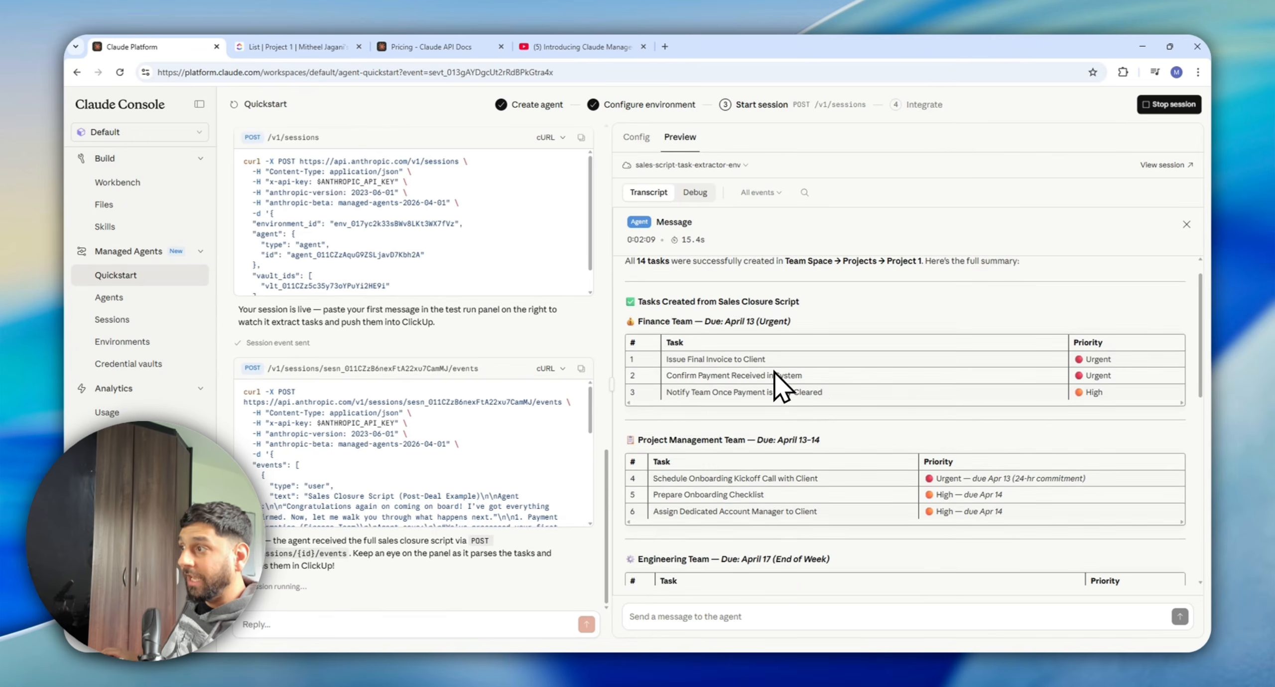
{"action": "scroll", "coordinate": [775, 374], "scroll_direction": "down", "scroll_amount": 1}
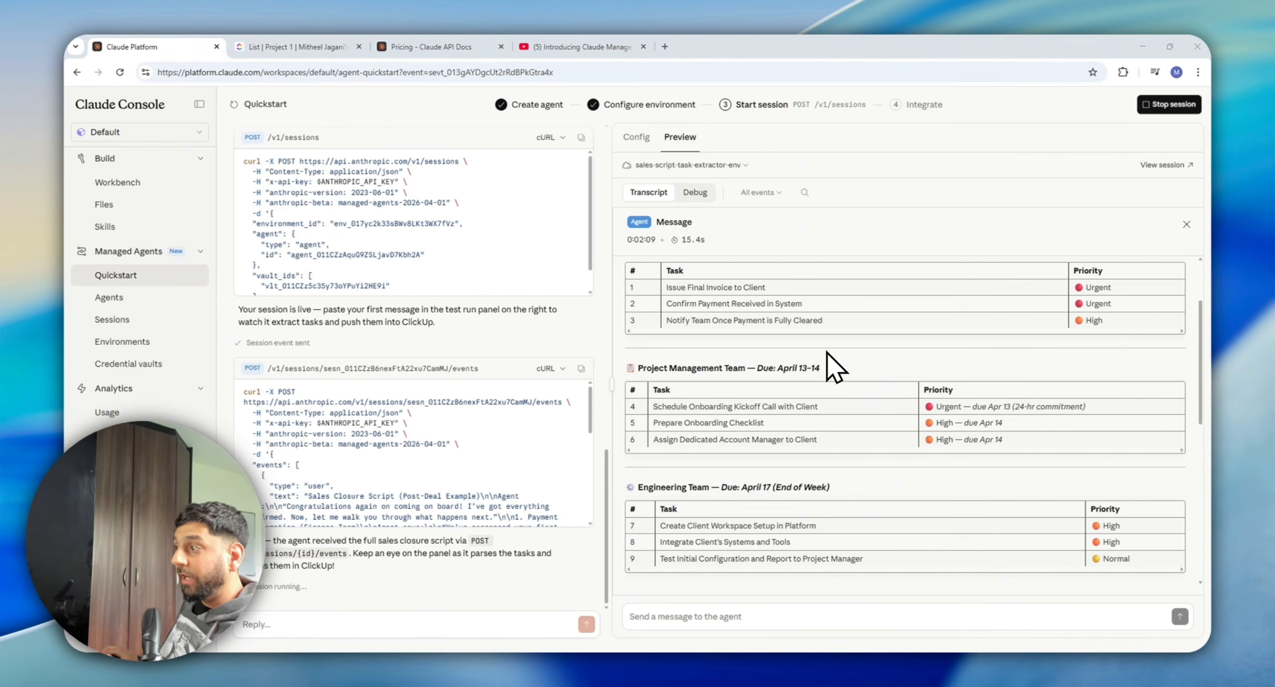
{"action": "left_click", "coordinate": [277, 50]}
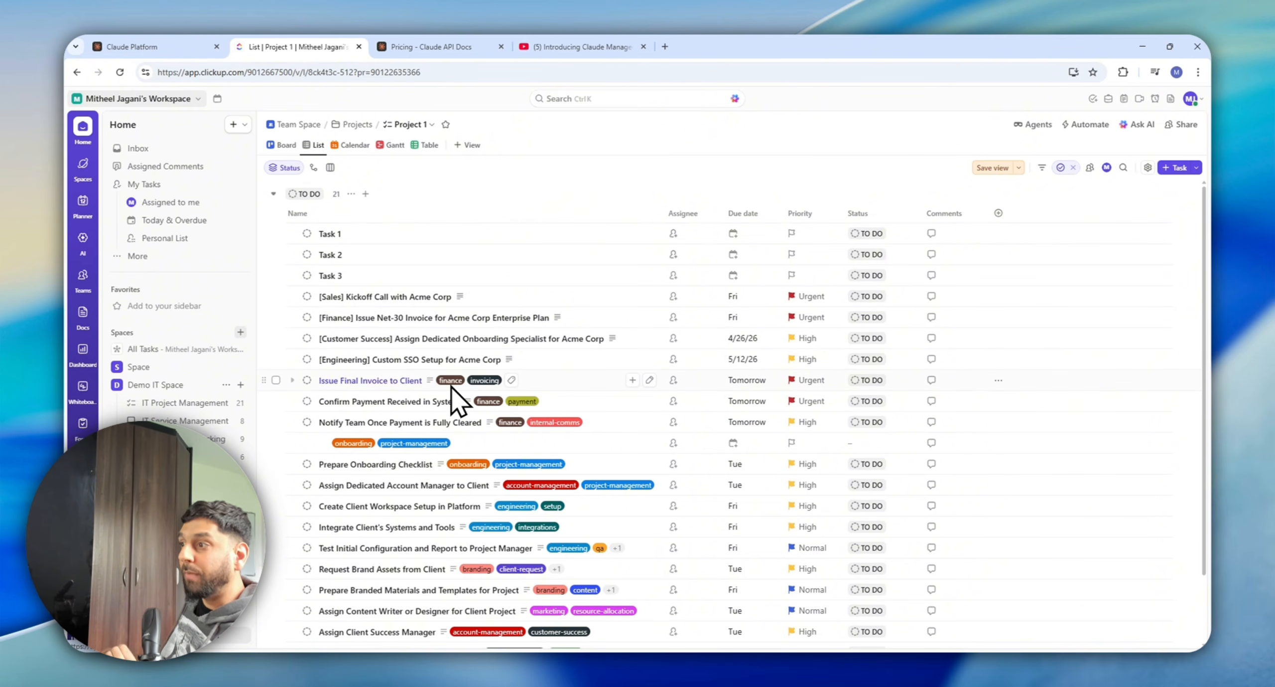
{"action": "scroll", "coordinate": [487, 387], "scroll_direction": "down", "scroll_amount": 2}
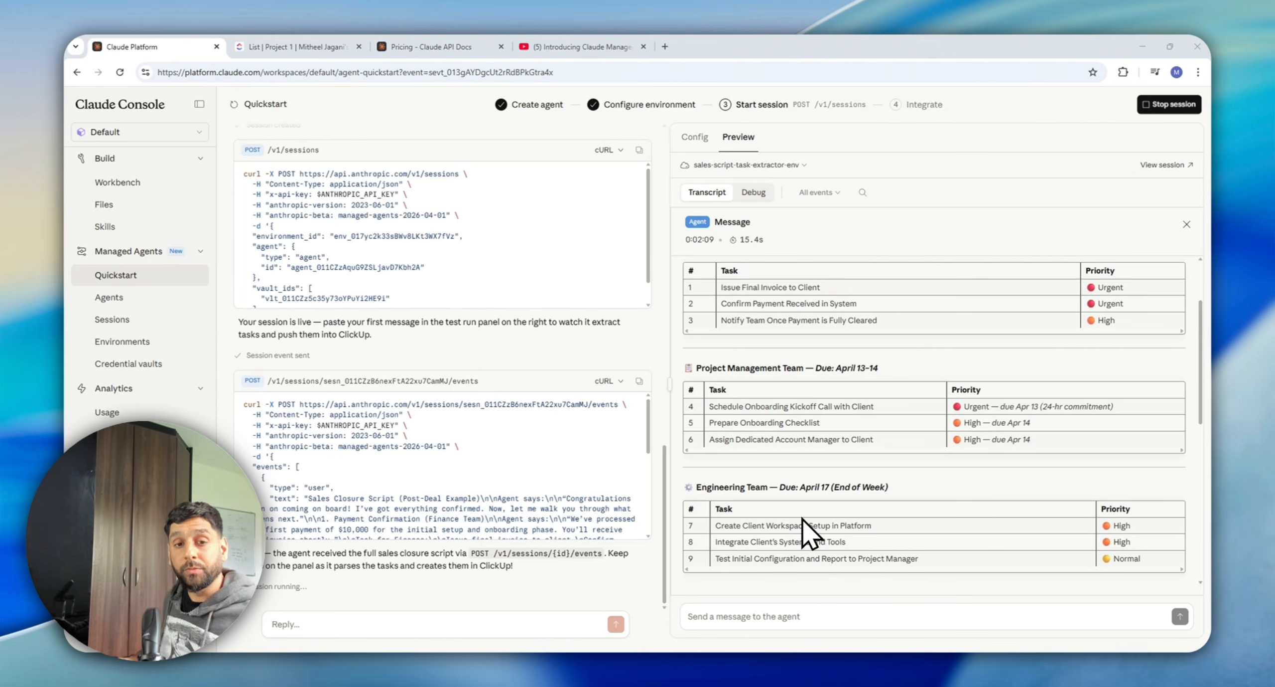